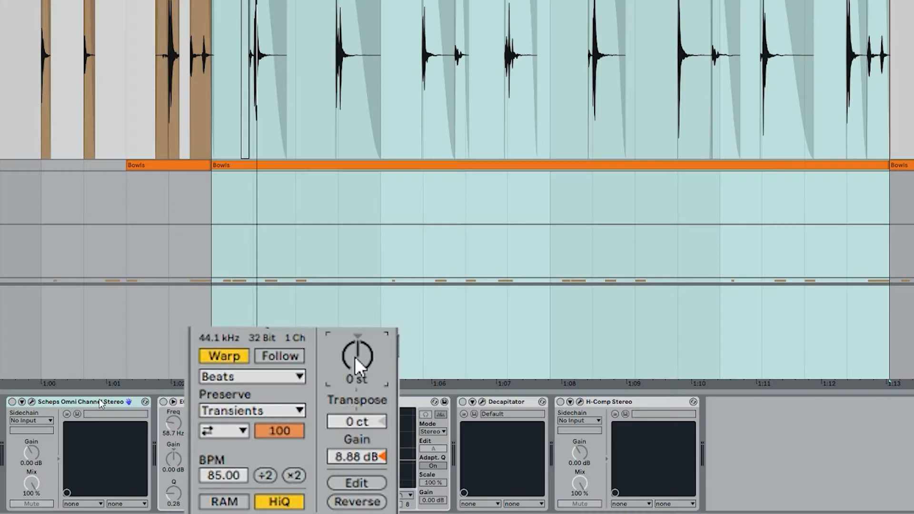
Transpose the Bowls clip down, open Scheps Omni Channel on the wood track and toggle its PRE and GATE modules.
drag(355, 356, 355, 368)
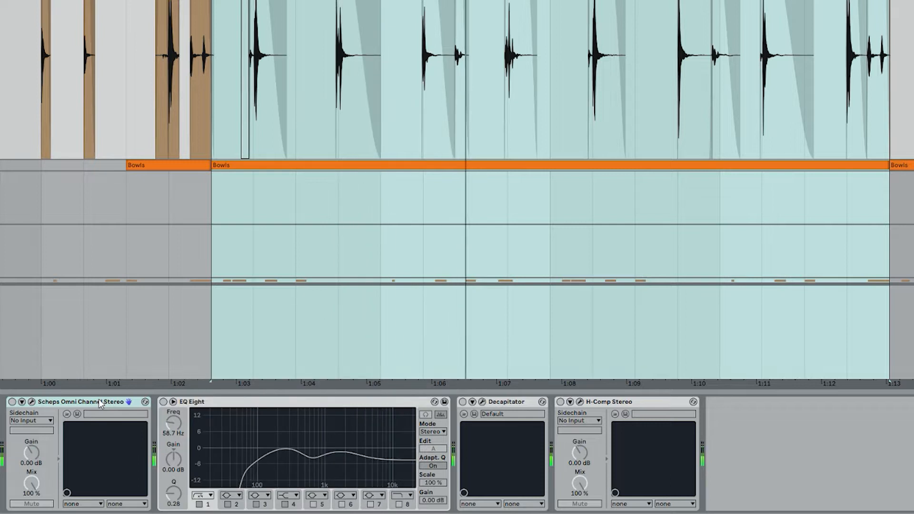
double_click(100, 402)
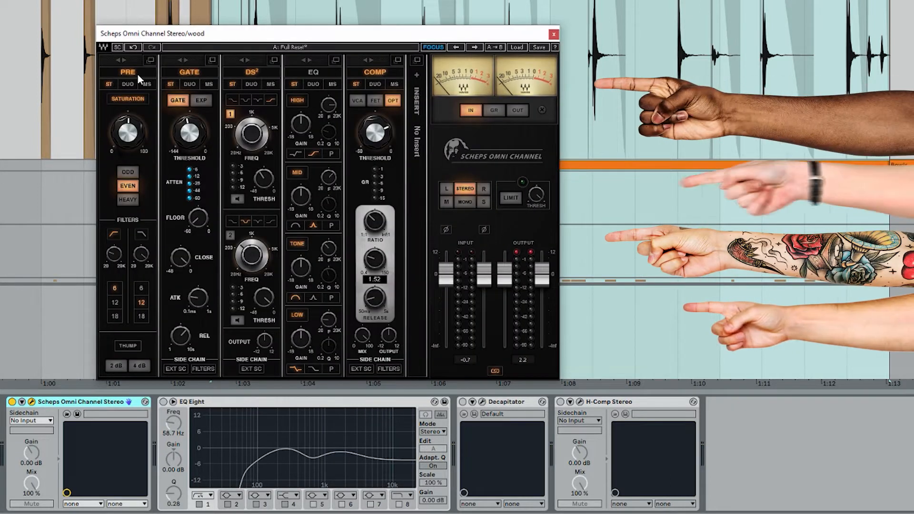
click(138, 74)
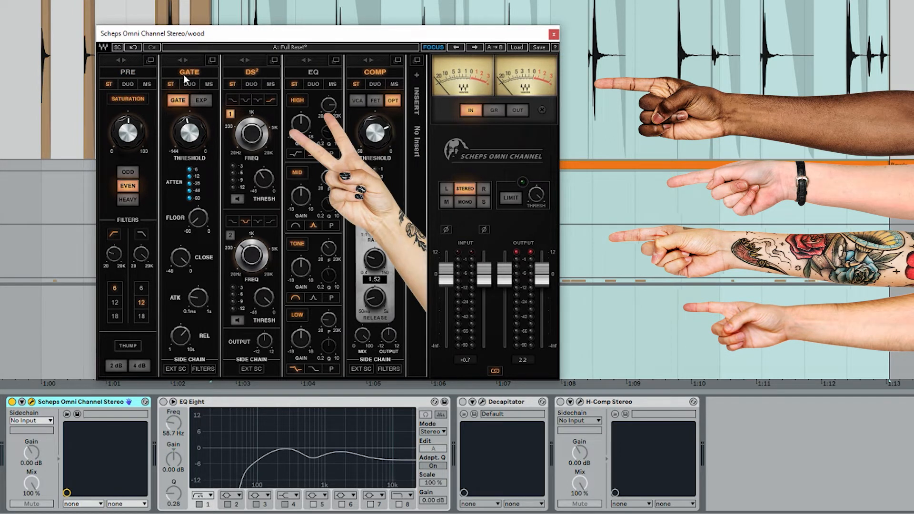
click(183, 74)
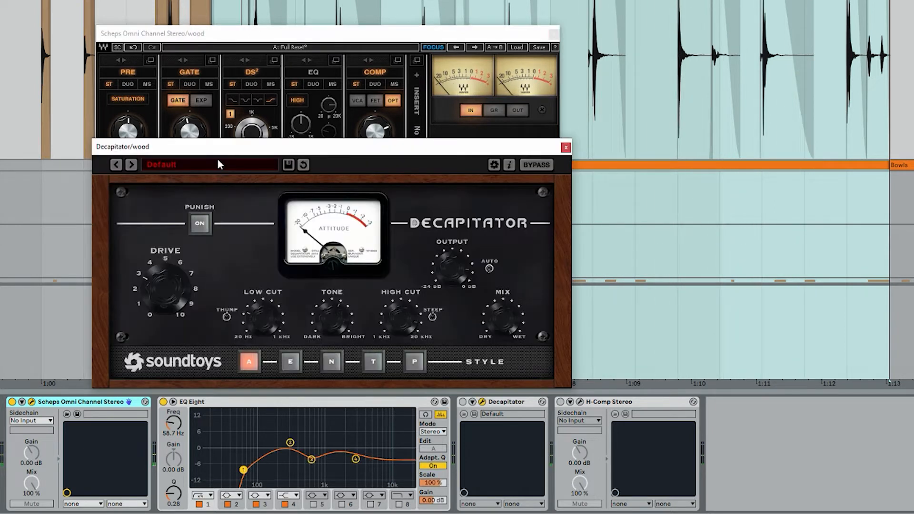
Play the wood track and enable Decapitator and H-Comp in its effect chain.
key(space)
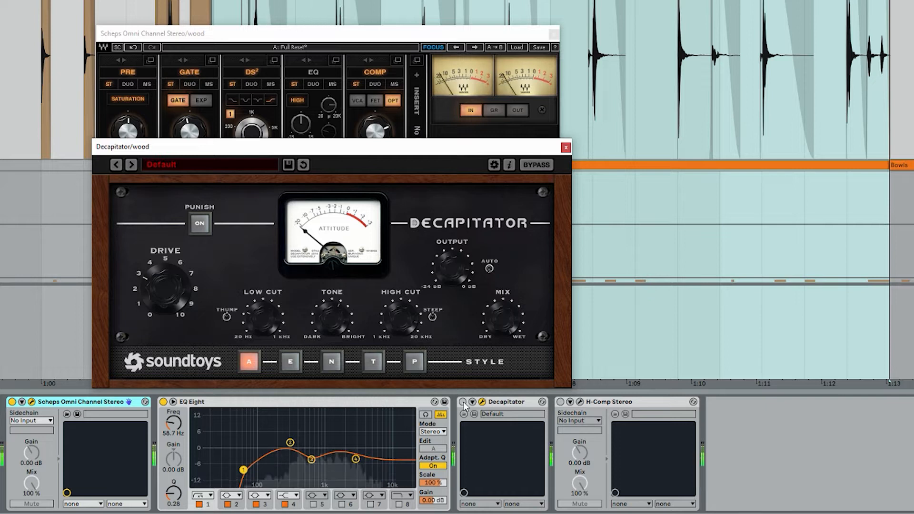
click(463, 402)
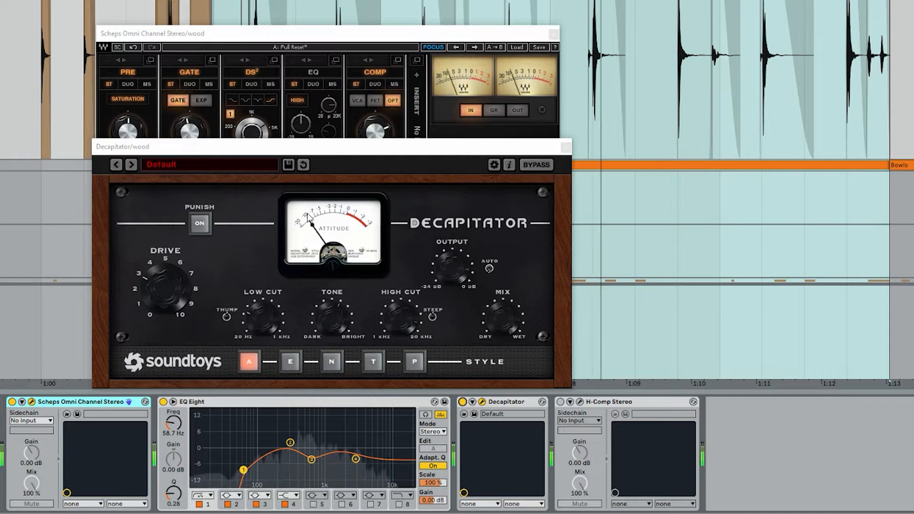
click(560, 402)
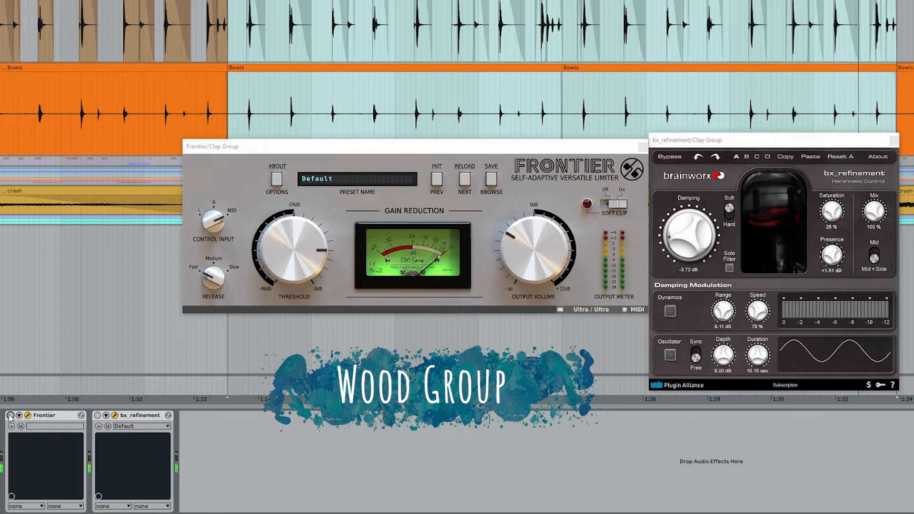
Enable Frontier and bx_refinement on the Clap Group and adjust the Damping in bx_refinement.
click(10, 415)
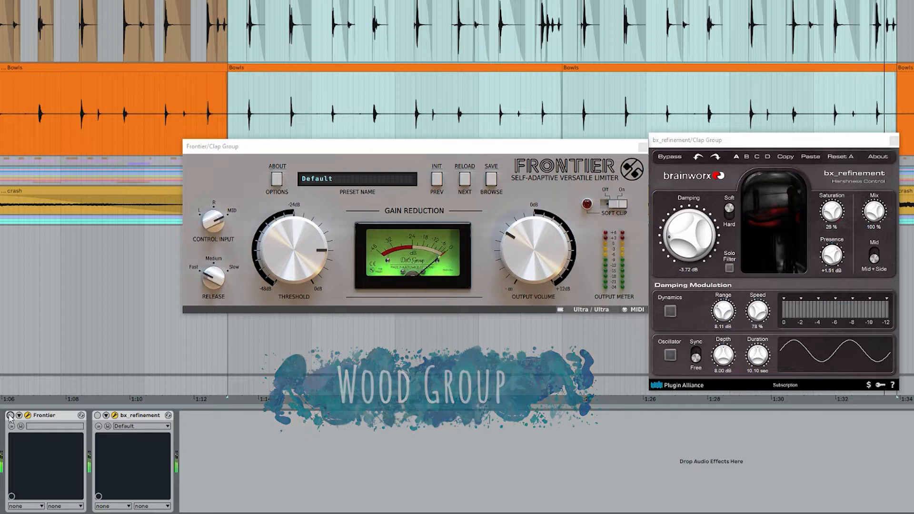
click(97, 414)
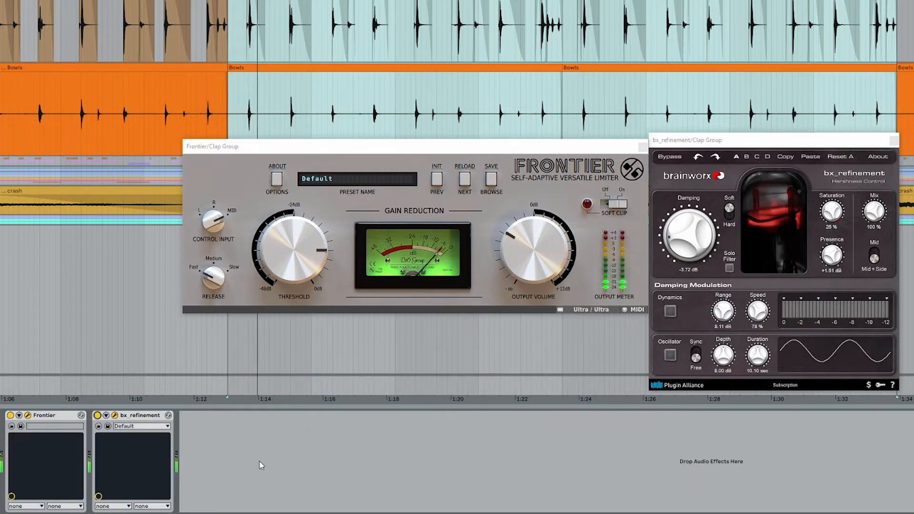
click(699, 240)
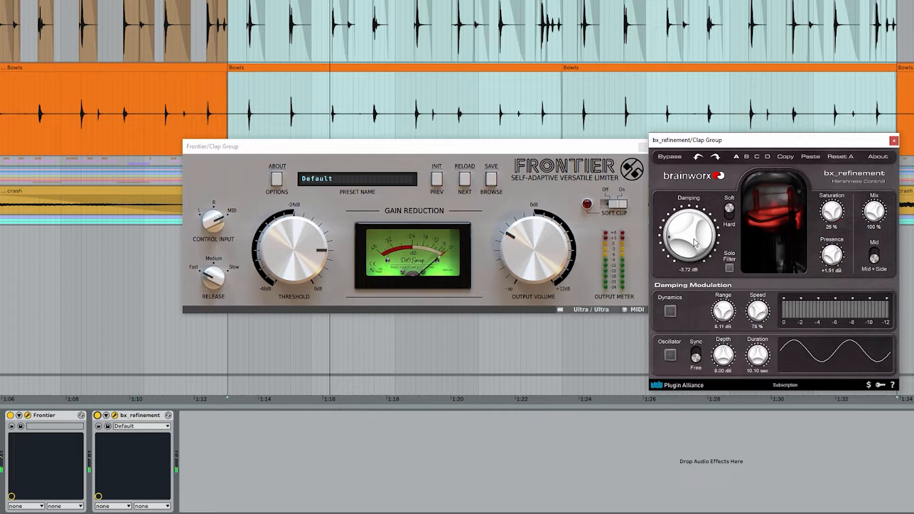
mouse_move(693, 238)
mouse_down()
mouse_move(704, 182)
mouse_move(693, 234)
mouse_up()
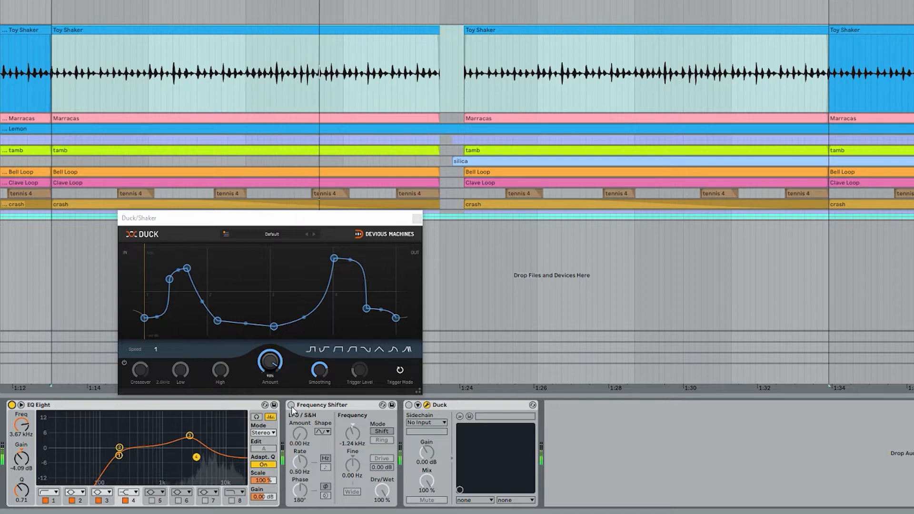
Enable the Frequency Shifter and Duck effects on the Shaker track during playback.
click(291, 405)
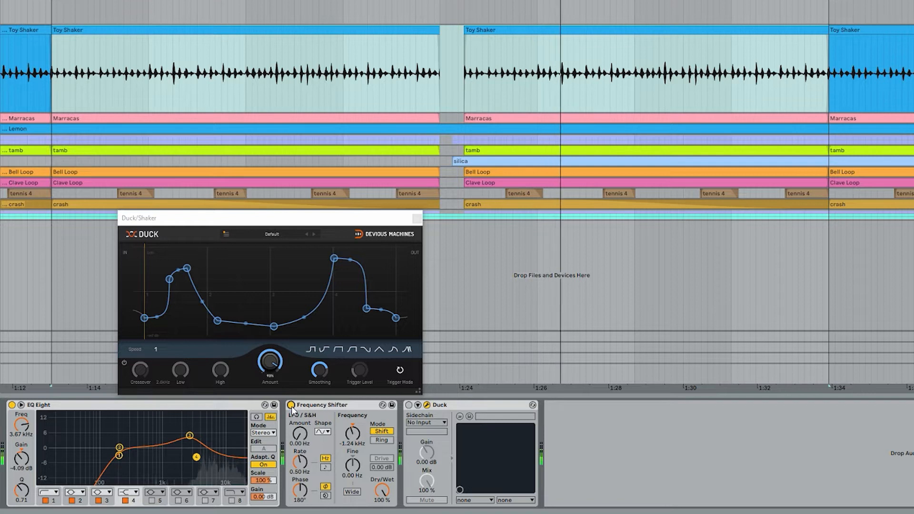
click(408, 405)
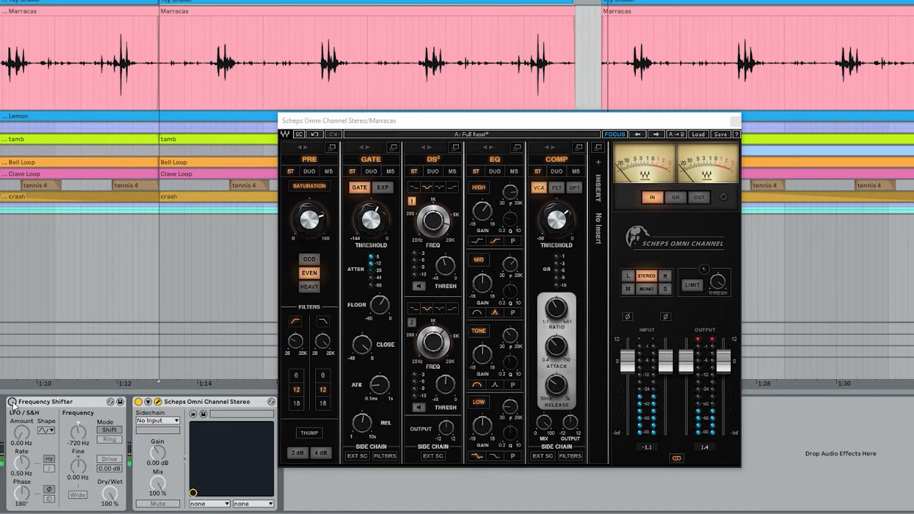
Enable the Frequency Shifter on the Marracas track and adjust the saturation in its Scheps Omni Channel.
click(12, 401)
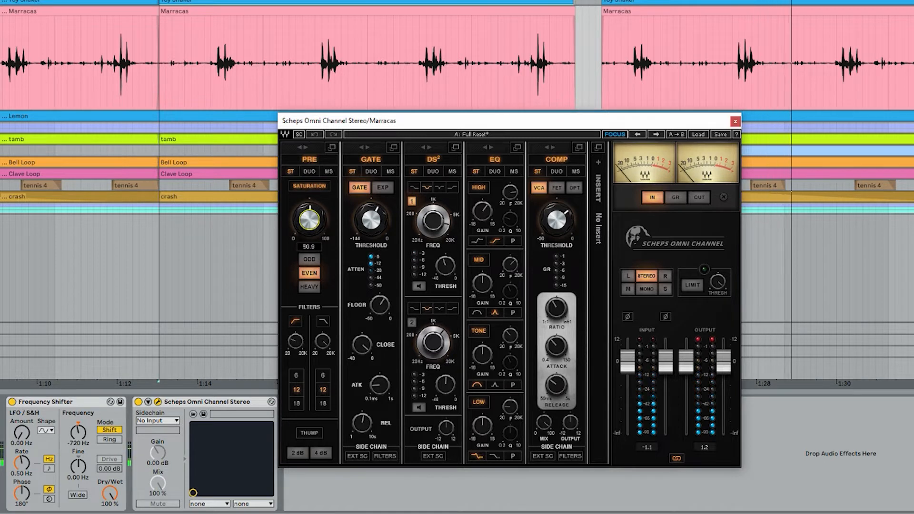
drag(310, 220, 309, 219)
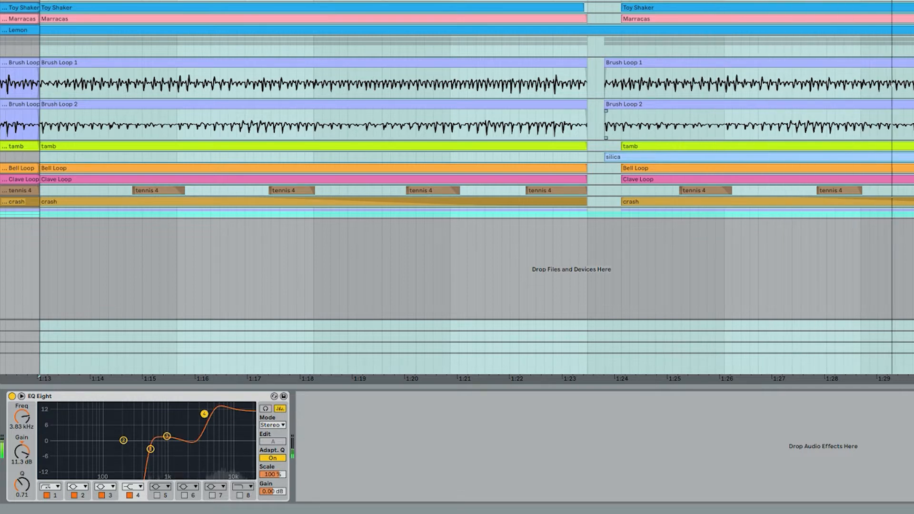
Bypass and re-enable Duck and Aphex Vintage Exciter in turn on the Brush group to compare the sound.
click(806, 98)
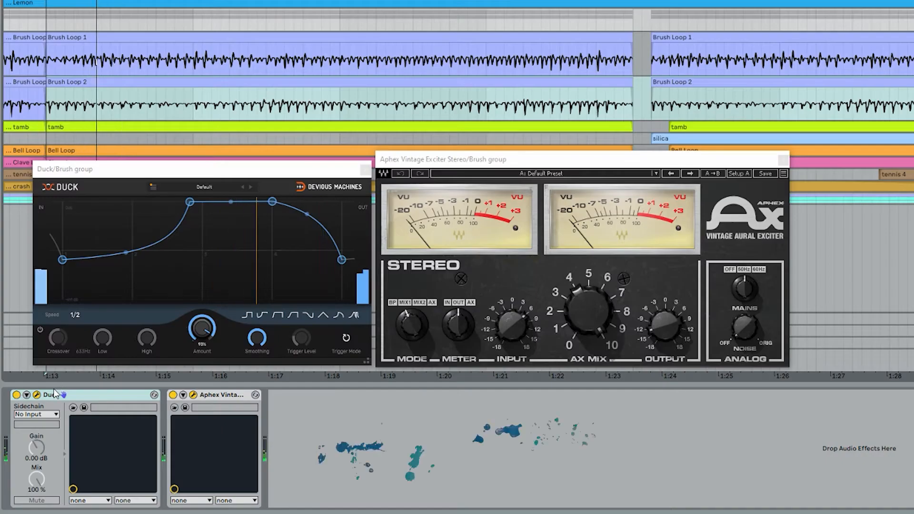
click(17, 395)
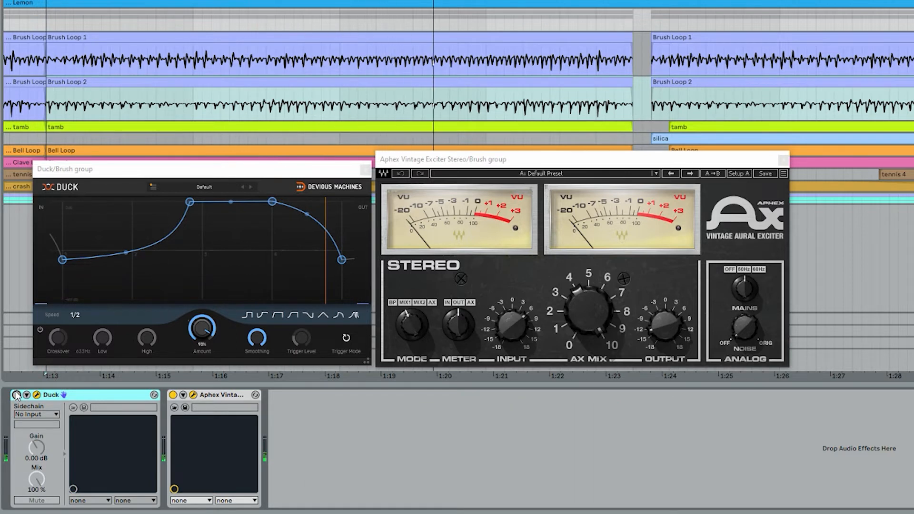
click(16, 394)
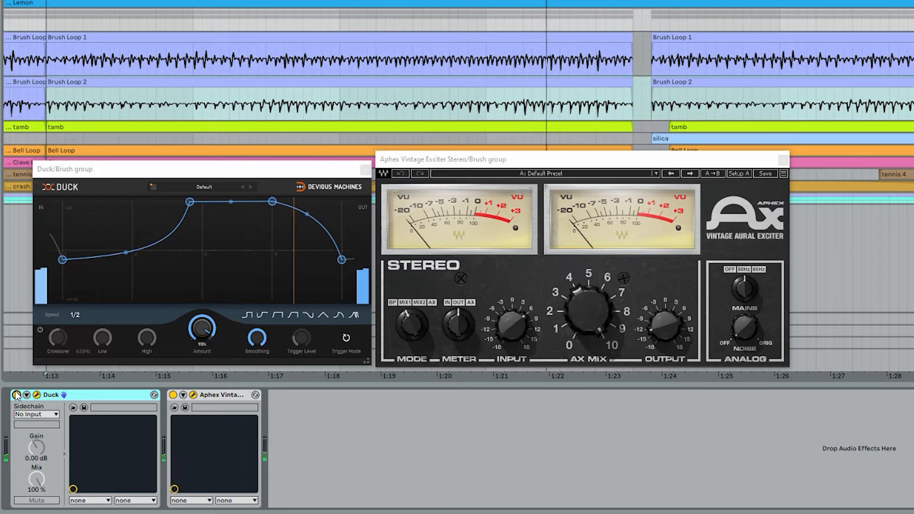
click(173, 394)
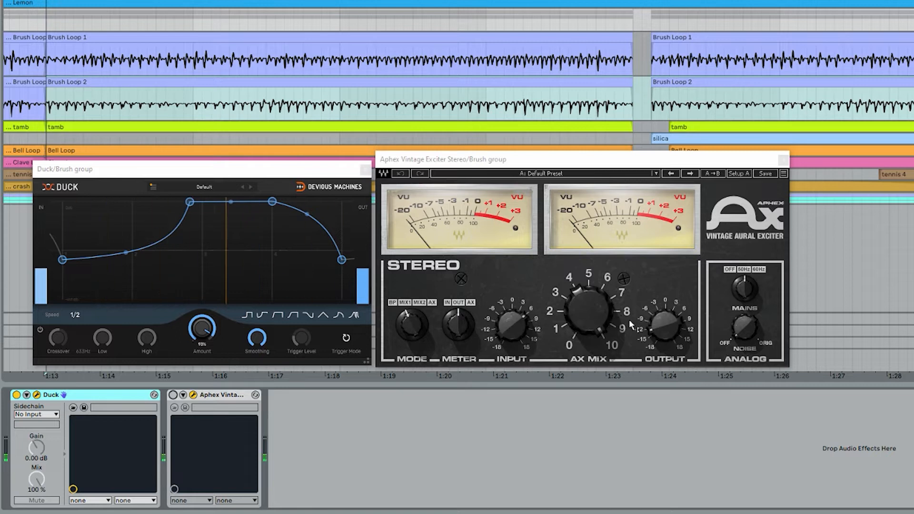
click(172, 394)
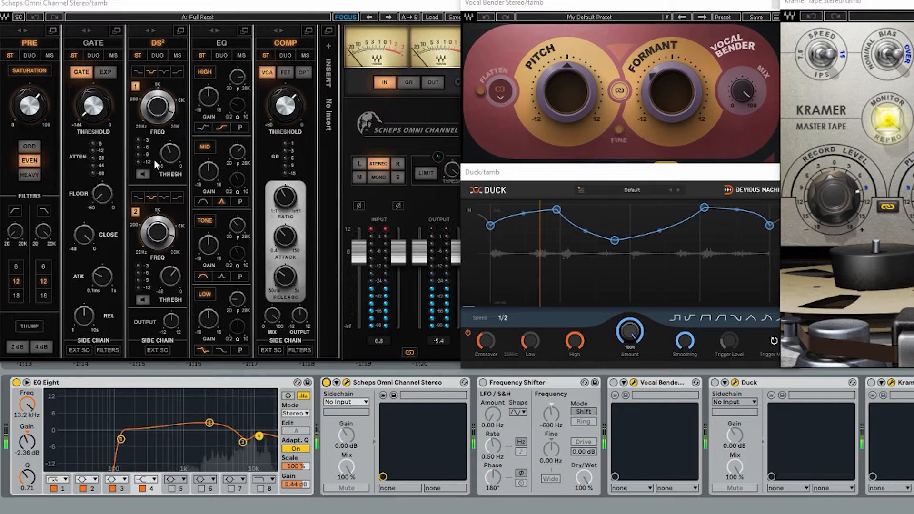
Enable Frequency Shifter, Vocal Bender, Duck and Kramer Tape on the tamb track, and Kramer Tape on the silica track.
click(482, 382)
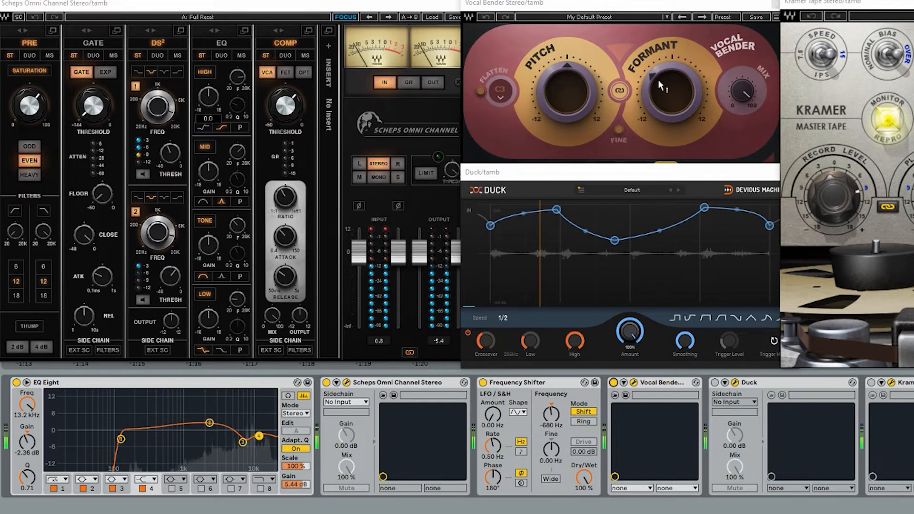
click(715, 383)
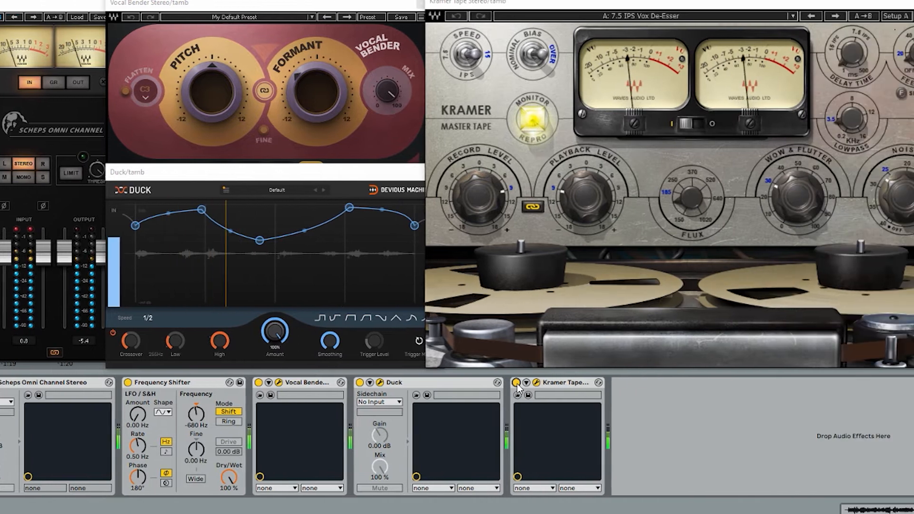
click(872, 383)
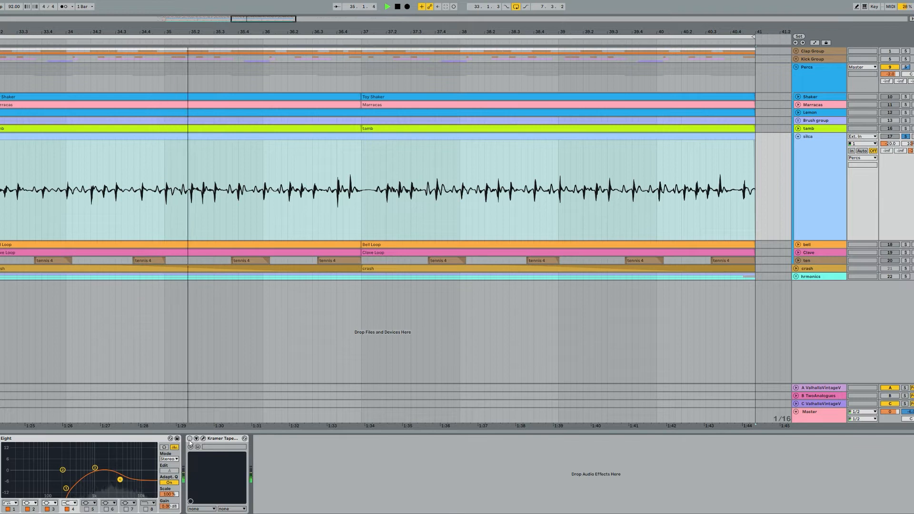
click(189, 439)
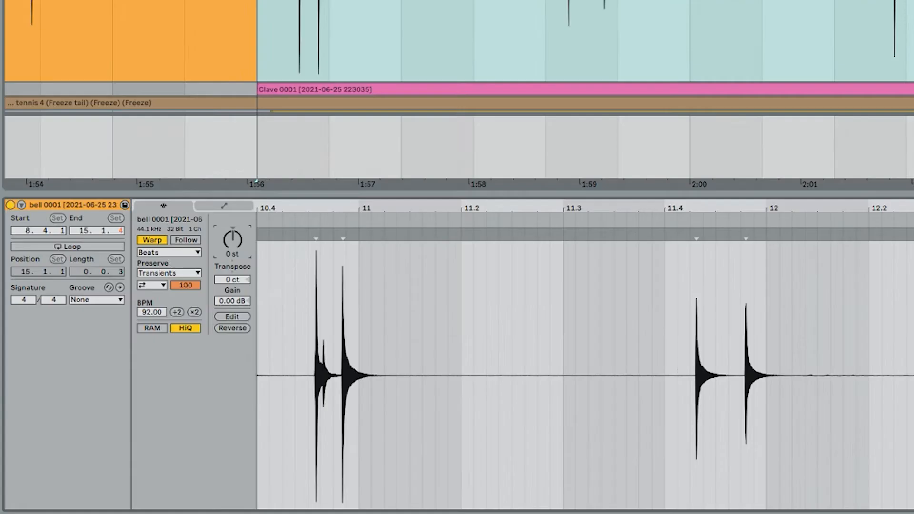
Adjust the bell clip's transpose and toggle the DS² module in the bell track's Scheps Omni Channel.
drag(105, 358, 105, 364)
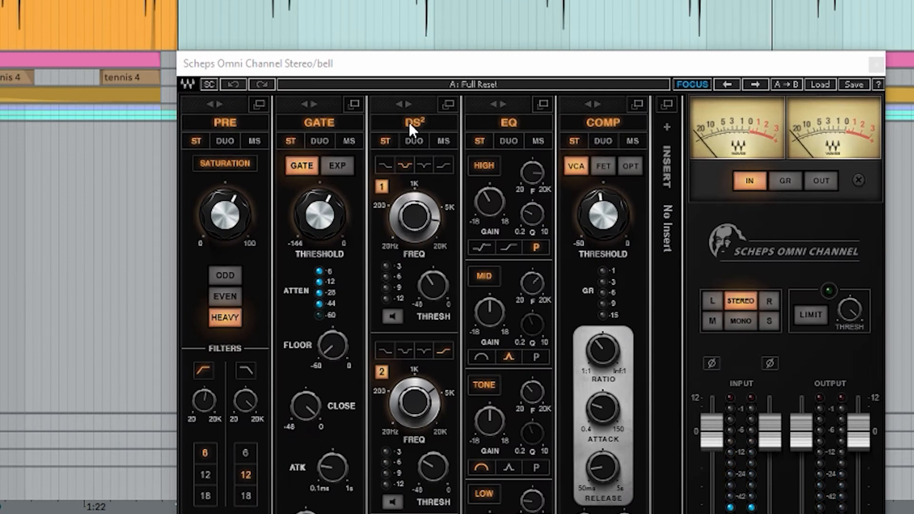
click(409, 122)
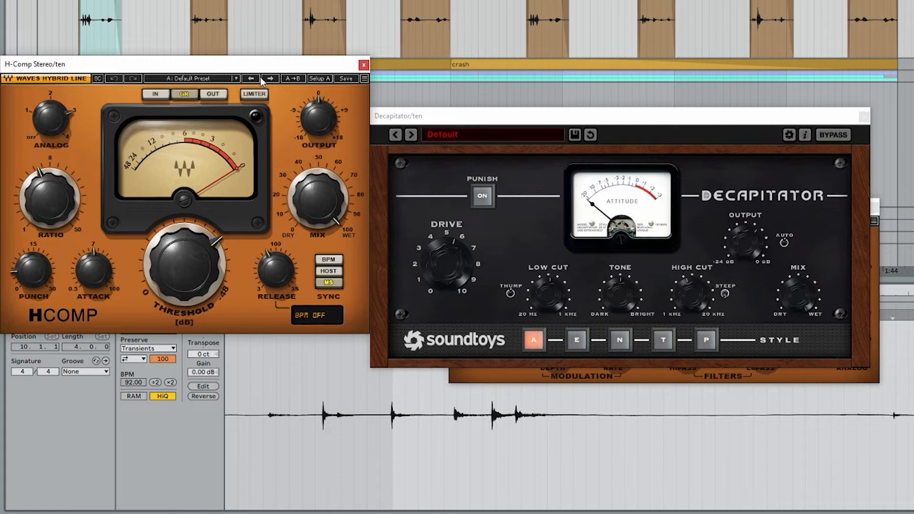
Reposition the H-Comp window and enable H-Comp, Frequency Shifter, Decapitator and EQ Eight on the ten track.
drag(261, 63, 259, 41)
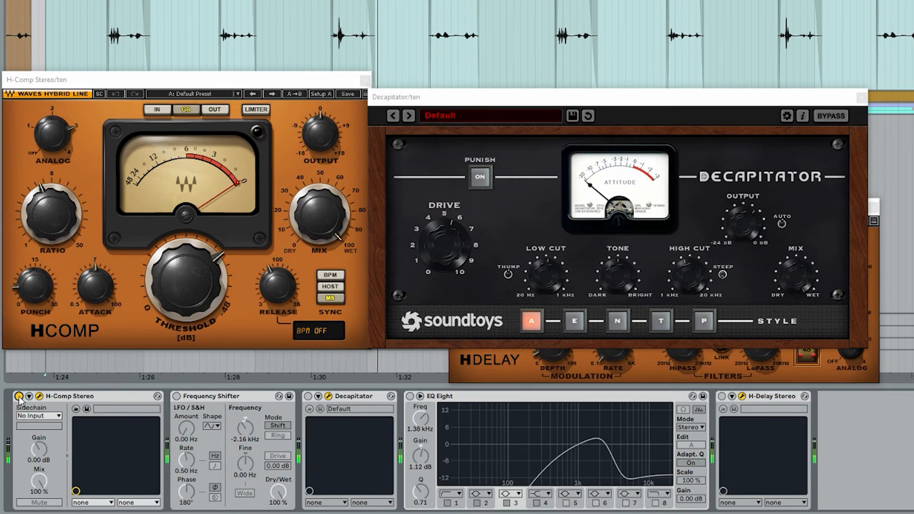
click(176, 397)
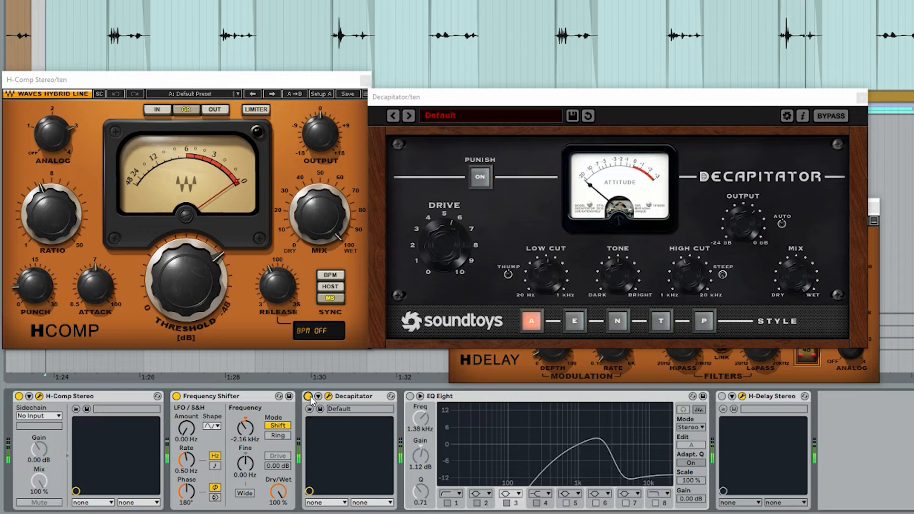
click(409, 396)
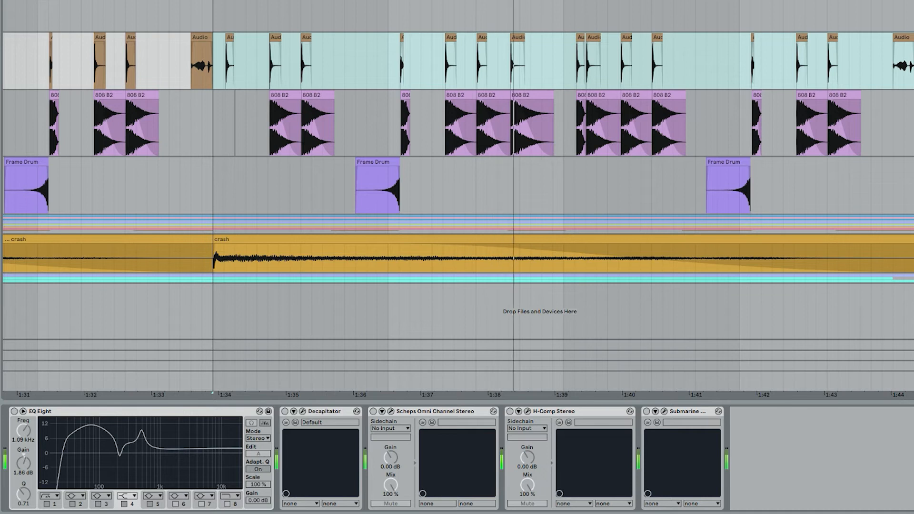
Enable EQ Eight and Decapitator on the guitar hits track and open the Decapitator interface.
click(14, 411)
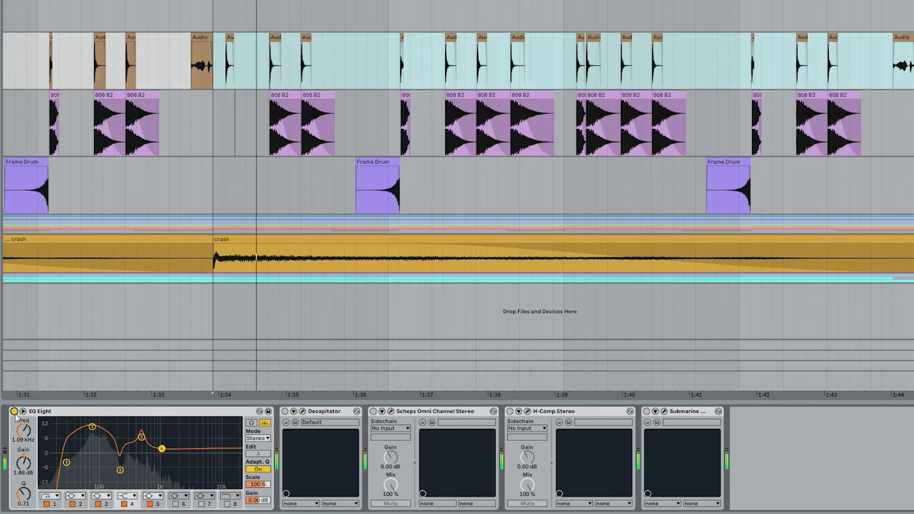
click(285, 412)
click(302, 411)
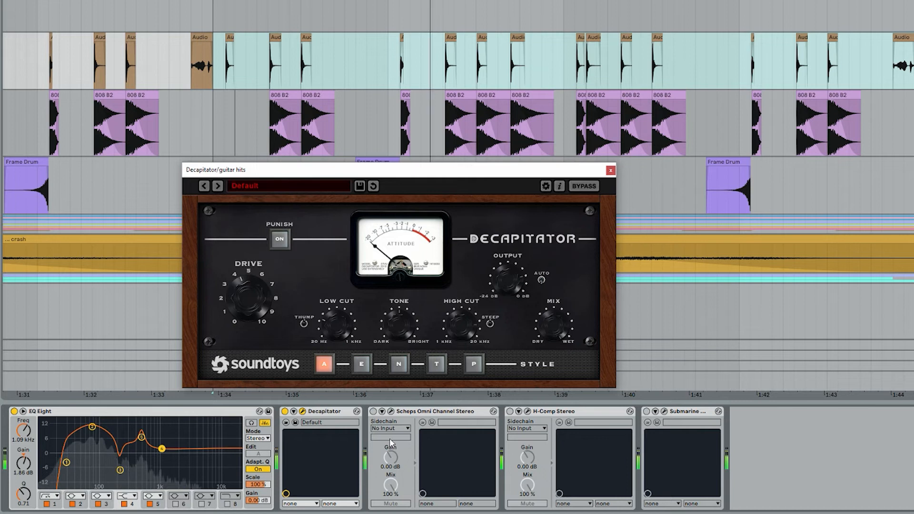
Enable Scheps Omni Channel on the guitar hits track, open its interface and reposition the window.
click(373, 411)
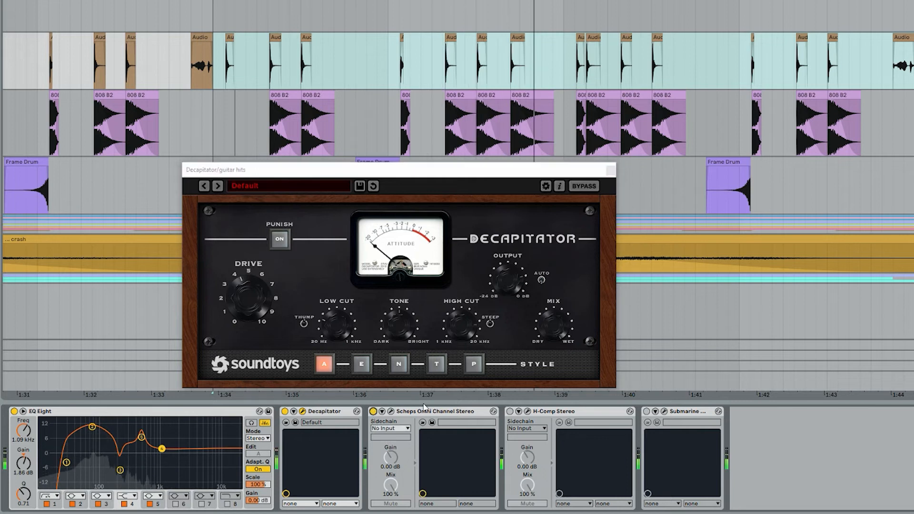
click(390, 411)
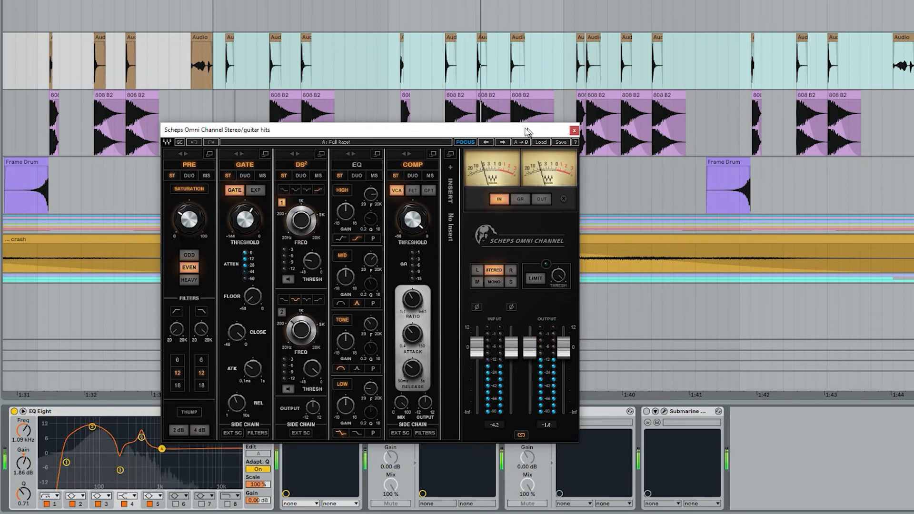
drag(525, 132, 453, 111)
Enable H-Comp and Submarine on the guitar hits track and open the Submarine interface.
click(526, 411)
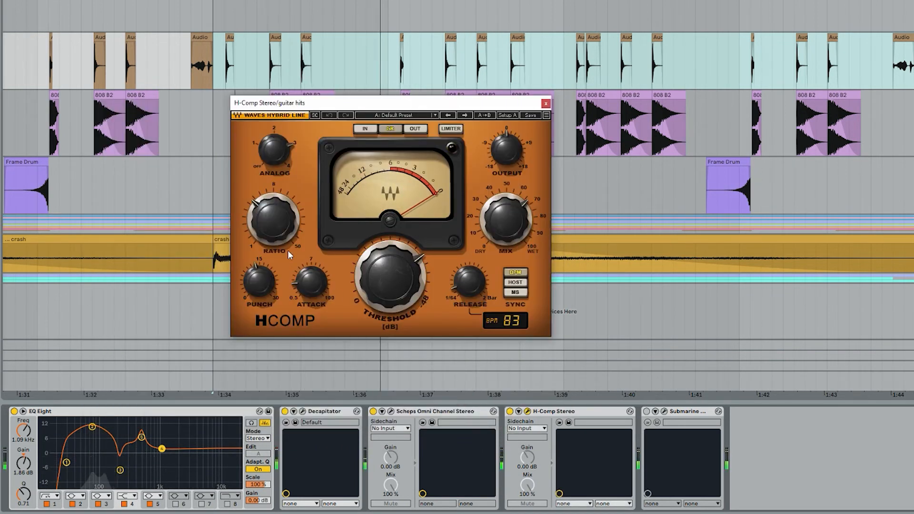
click(646, 411)
click(664, 410)
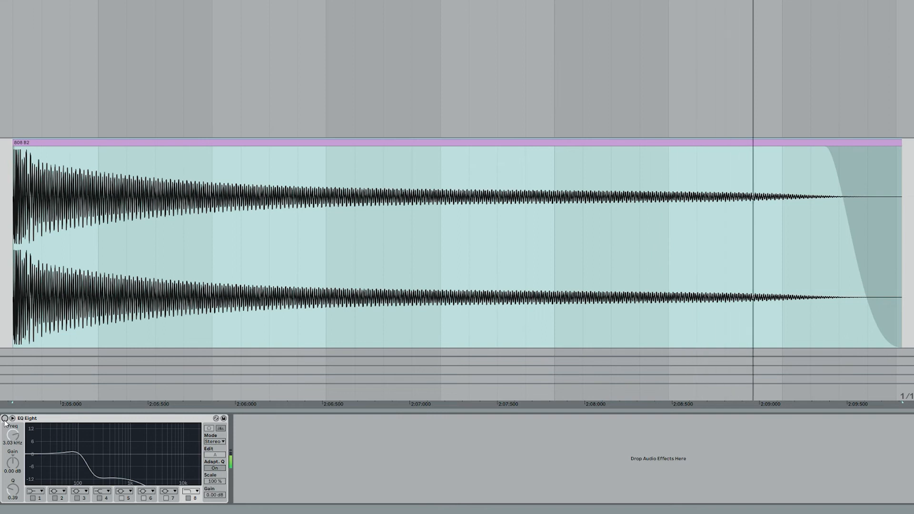
Enable EQ Eight on the 808 track.
click(4, 418)
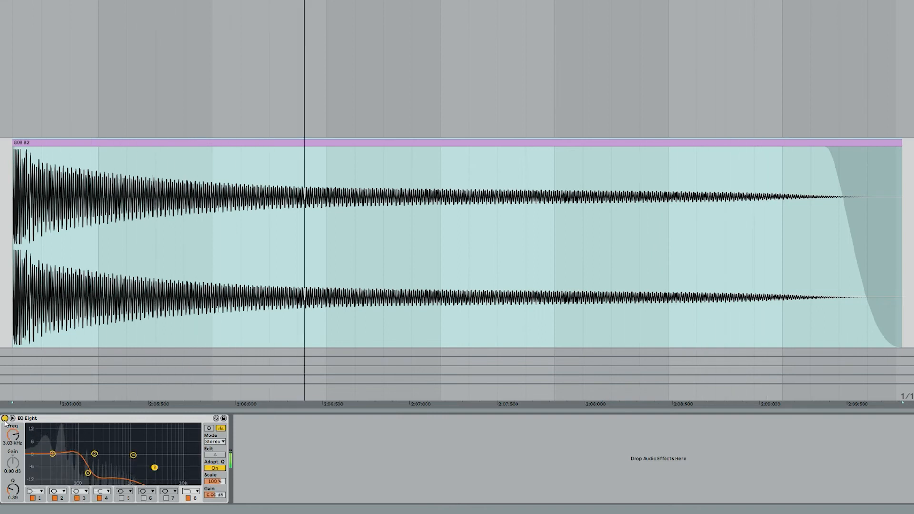
drag(908, 170, 84, 163)
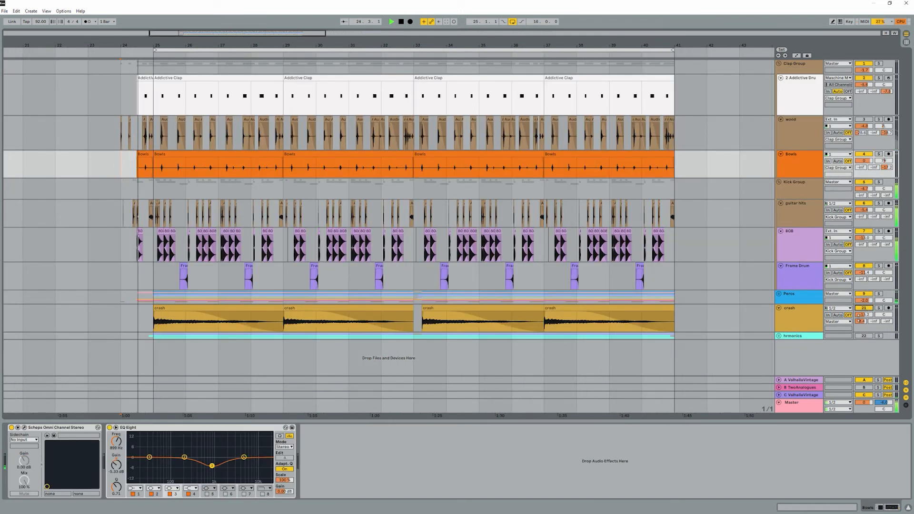
Review the device chains of the Addictive Drums, wood, Bowls, guitar hits, 808 and Frame Drum tracks during playback.
click(794, 102)
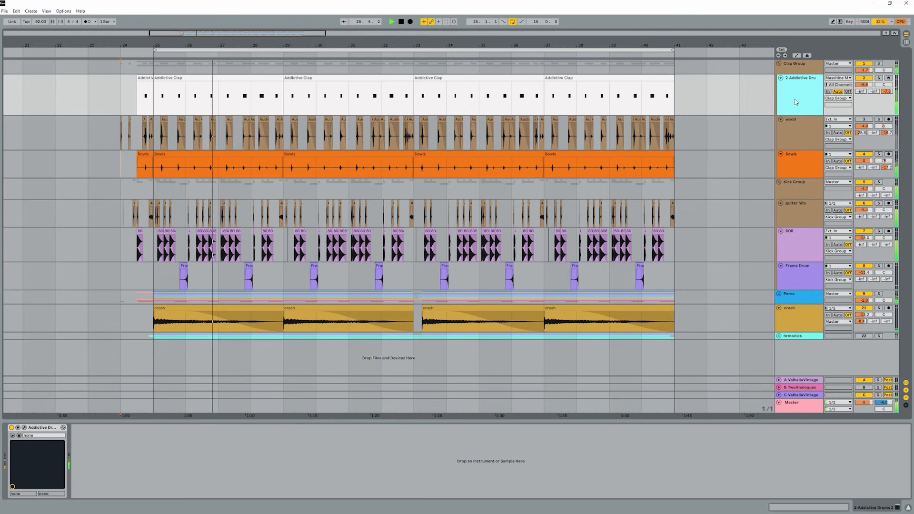
click(791, 139)
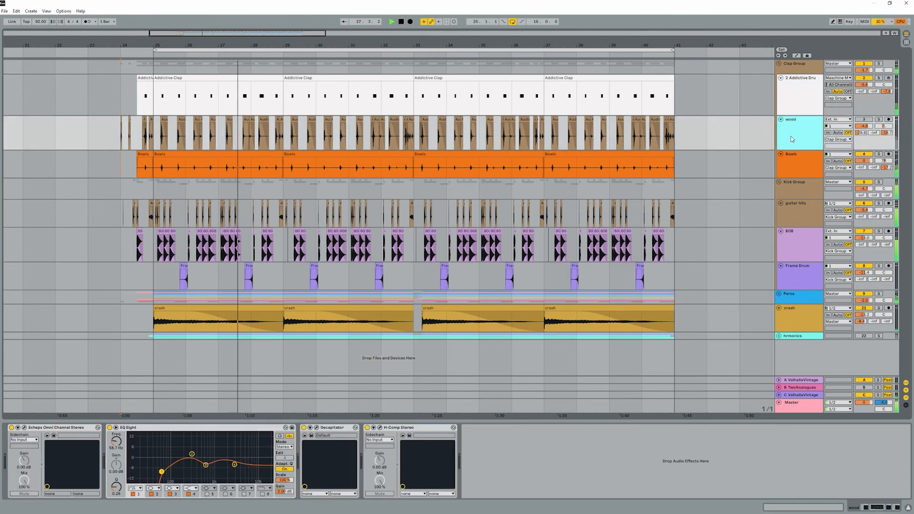
click(792, 167)
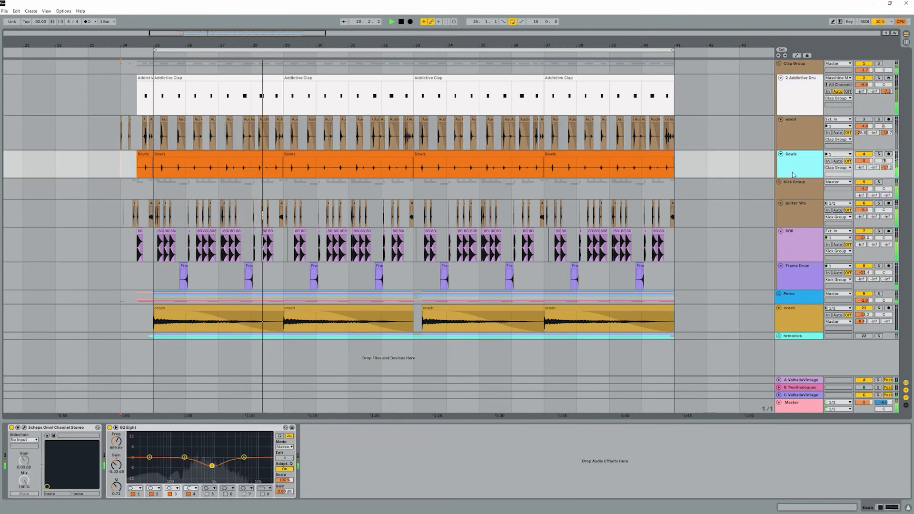
click(792, 214)
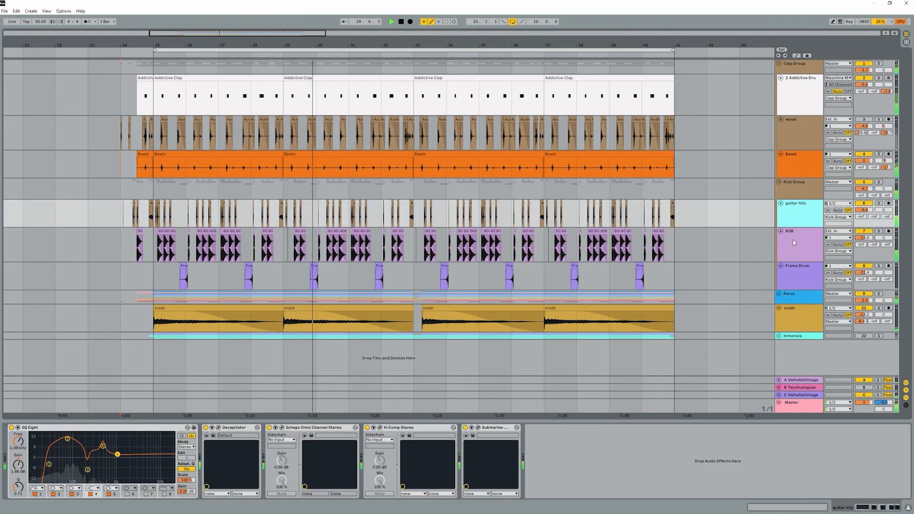
click(793, 244)
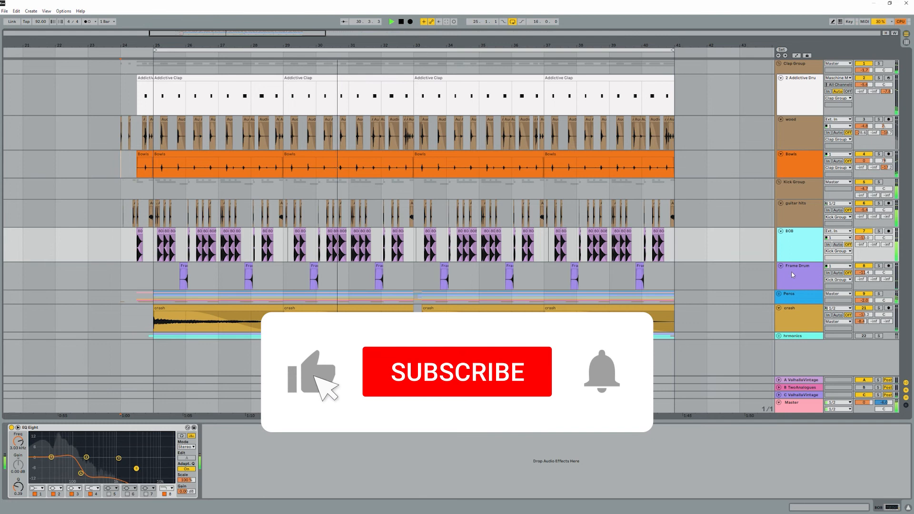
click(793, 278)
Unfold the Percs group and review the device chains of the group and its Shaker, Marracas and Lemon tracks.
click(793, 297)
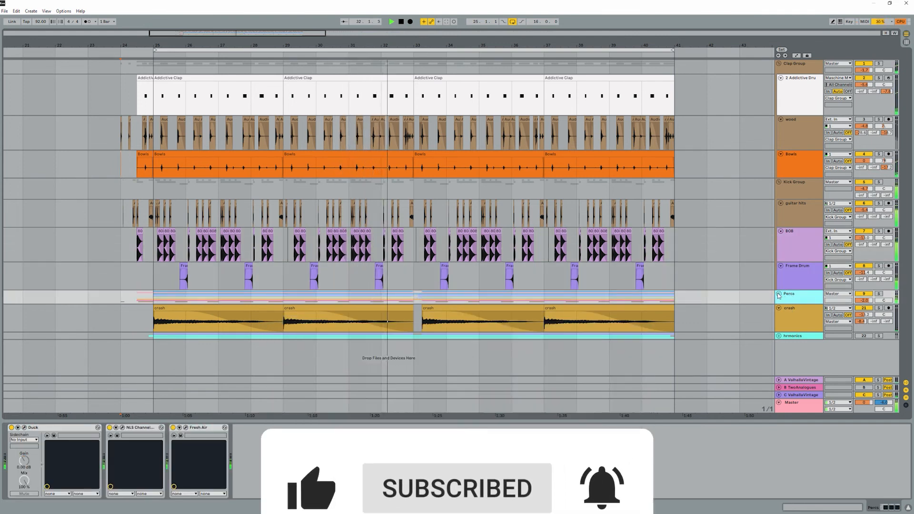
click(778, 295)
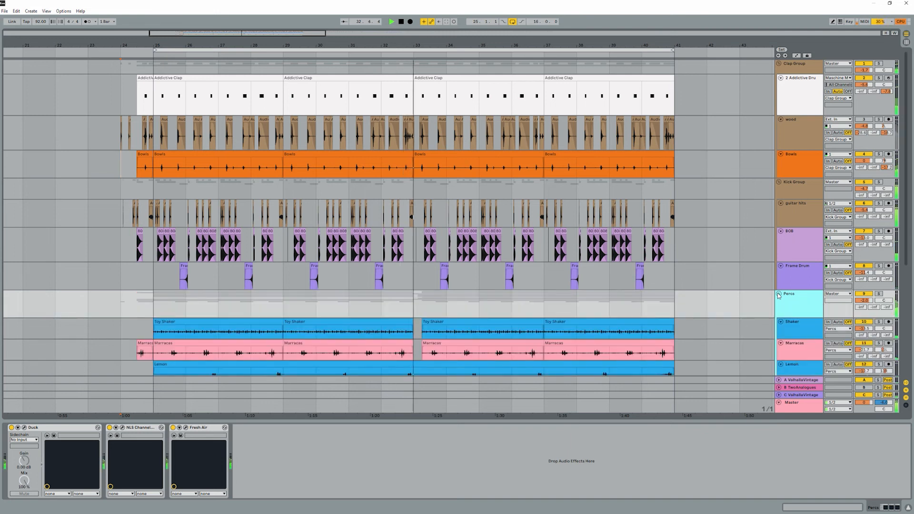
scroll(747, 295, down, 5)
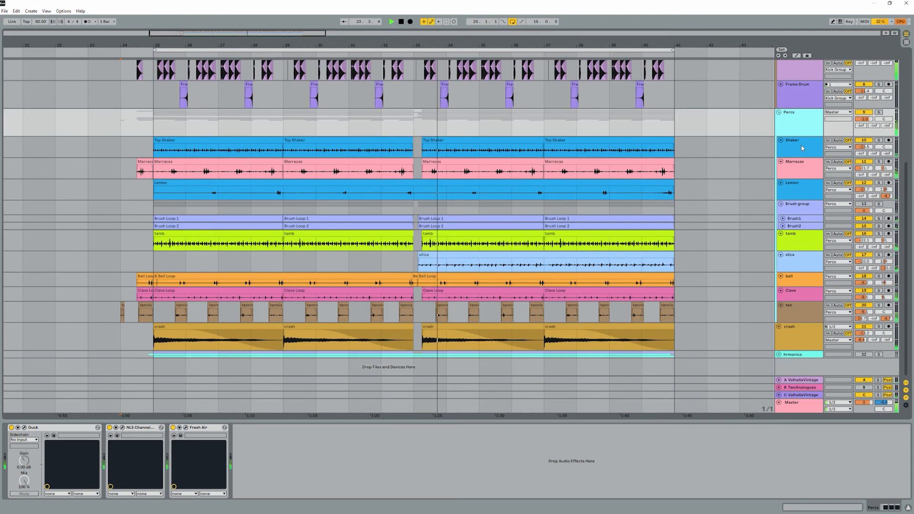
click(803, 148)
click(801, 165)
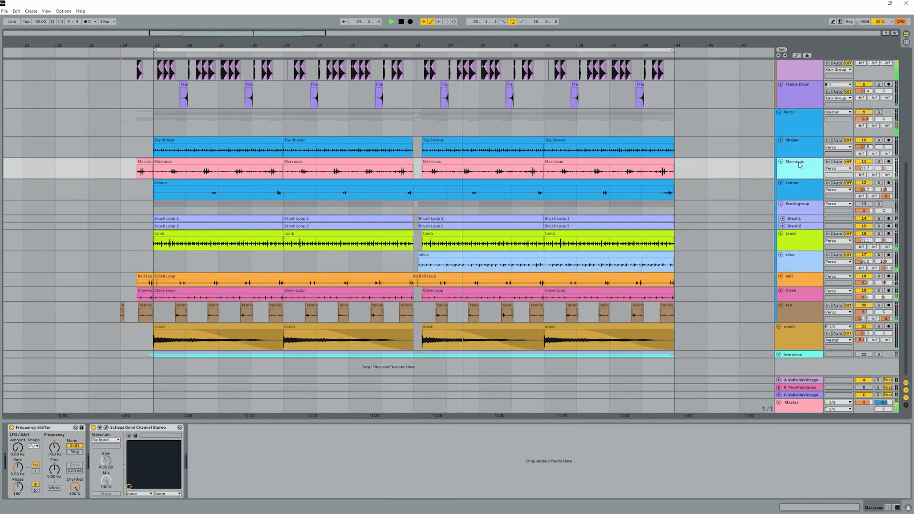
click(796, 182)
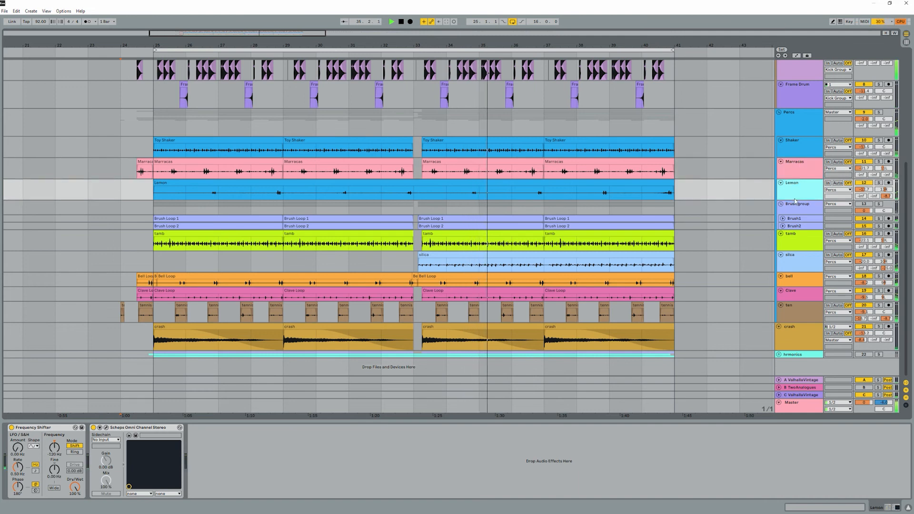
Review the device chains of the Brush group and its Brush1 and Brush2 tracks.
click(793, 206)
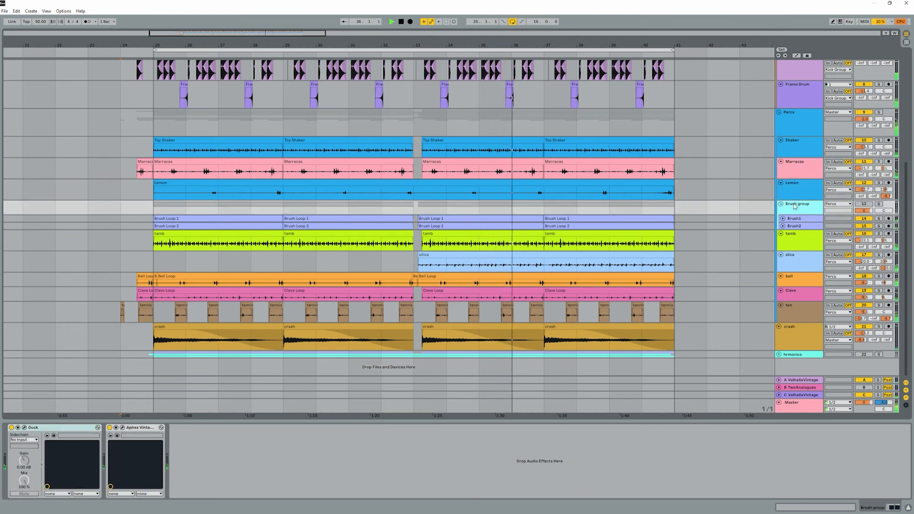
click(793, 219)
click(793, 228)
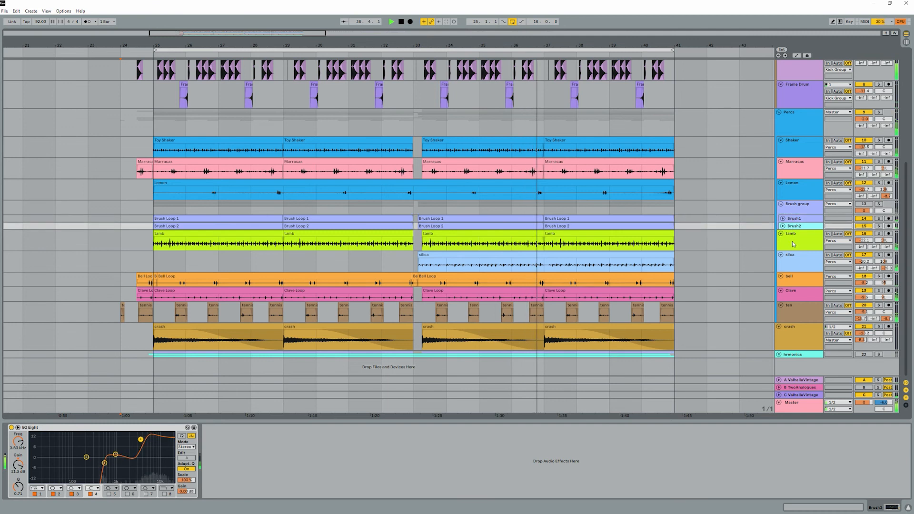
Review the device chains of the tamb, slice, bell, Clave and ten tracks in the Percs group.
click(795, 247)
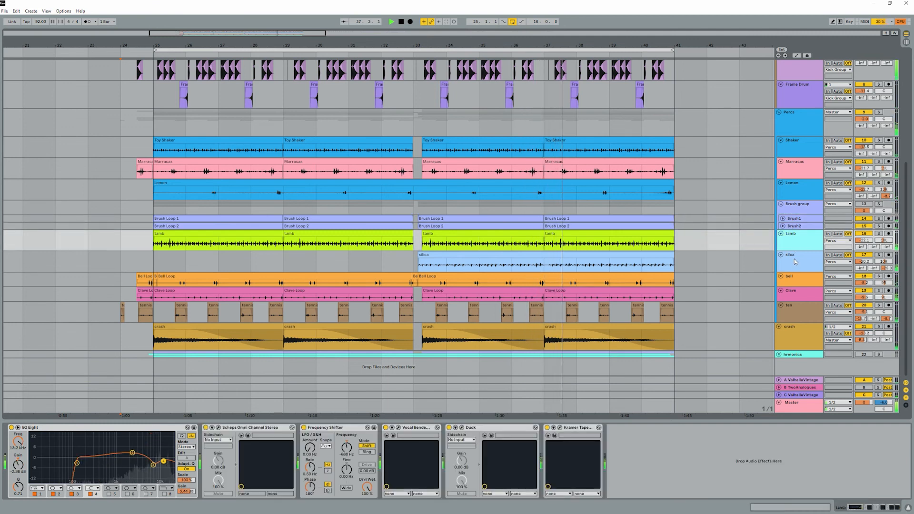
click(793, 262)
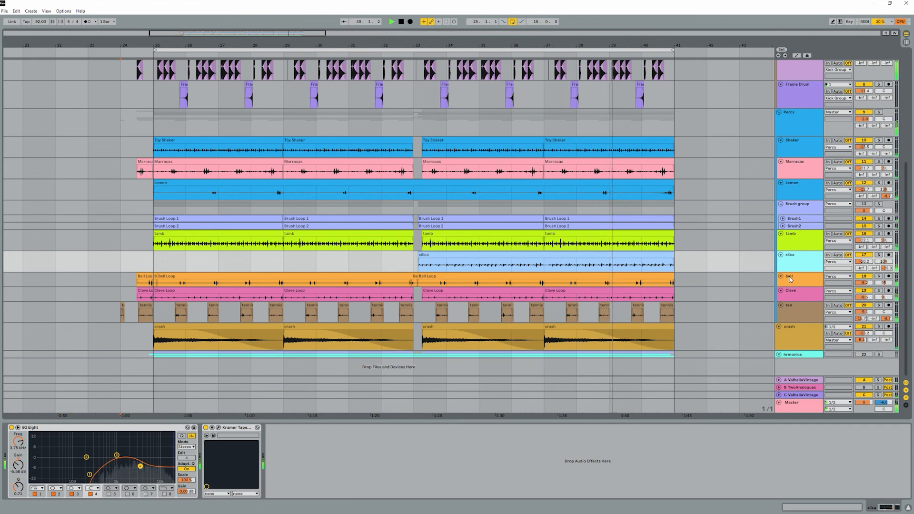
click(791, 279)
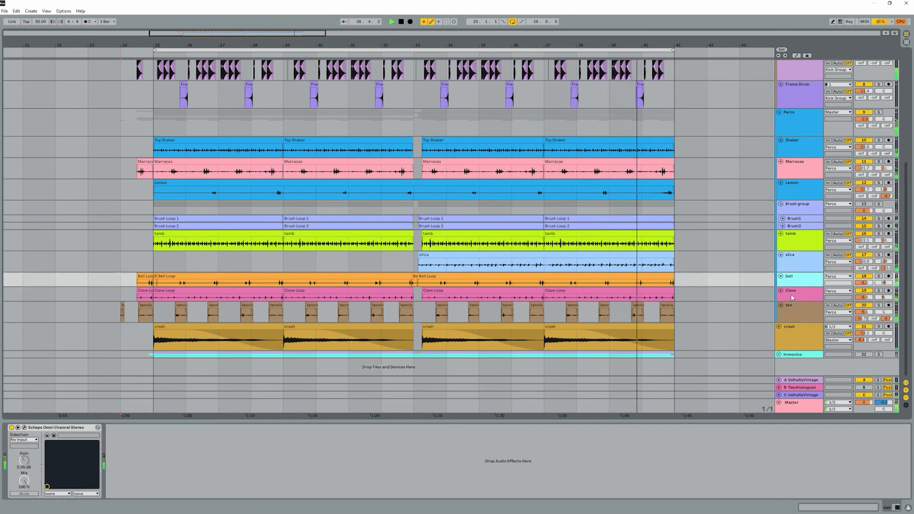
click(791, 294)
click(786, 320)
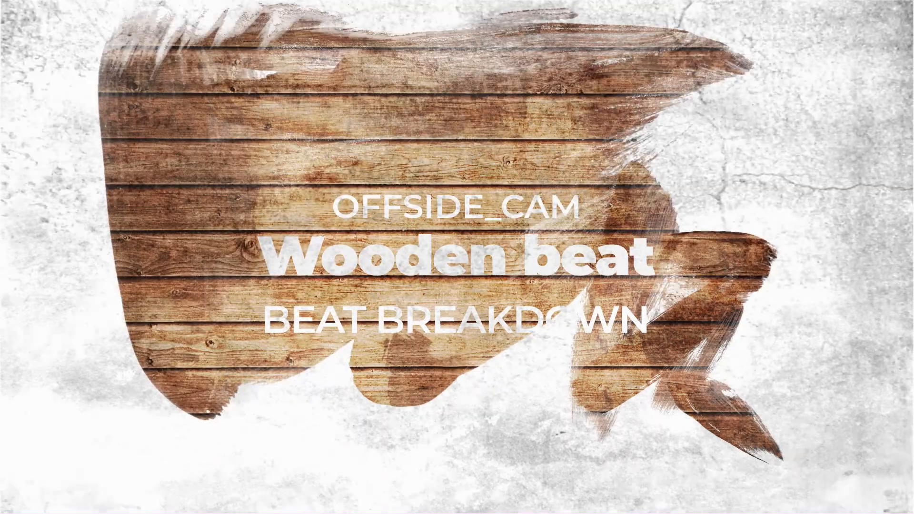